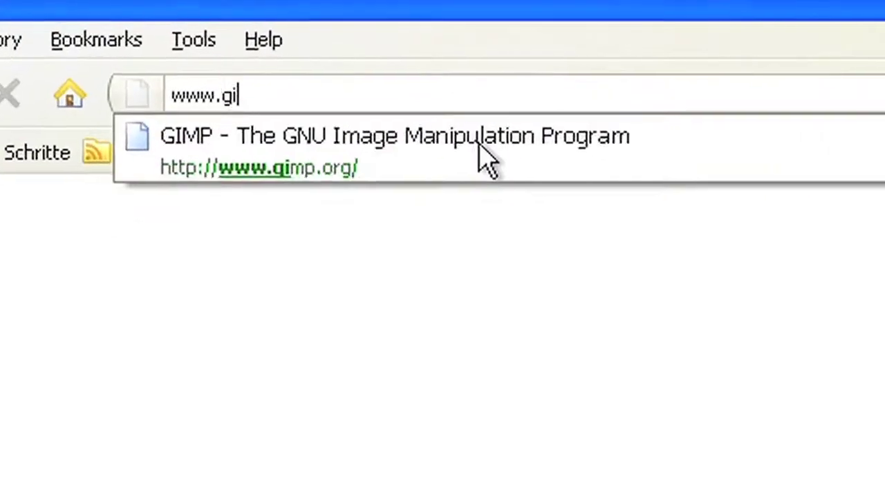
text(mp.org)
key(Return)
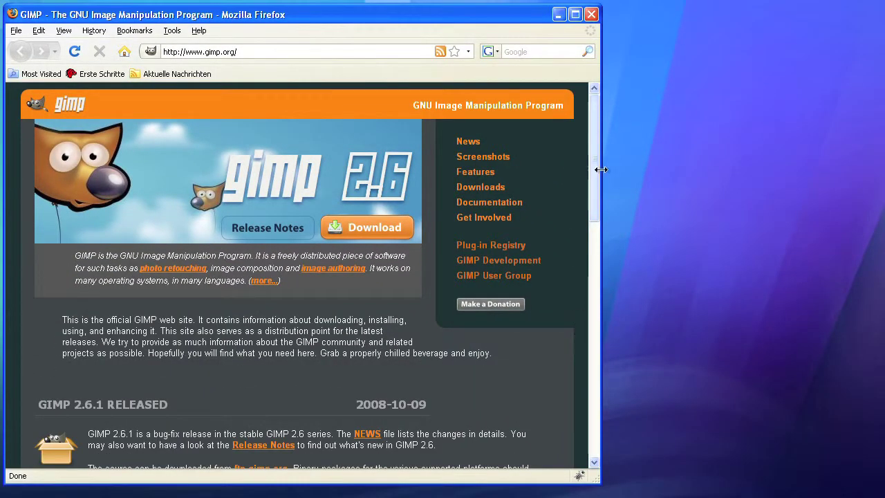
drag(595, 169, 594, 271)
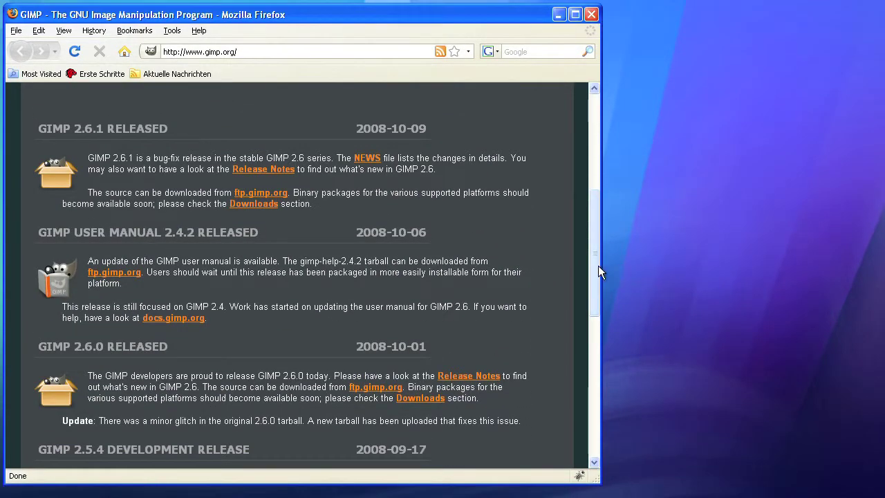
drag(598, 266, 598, 200)
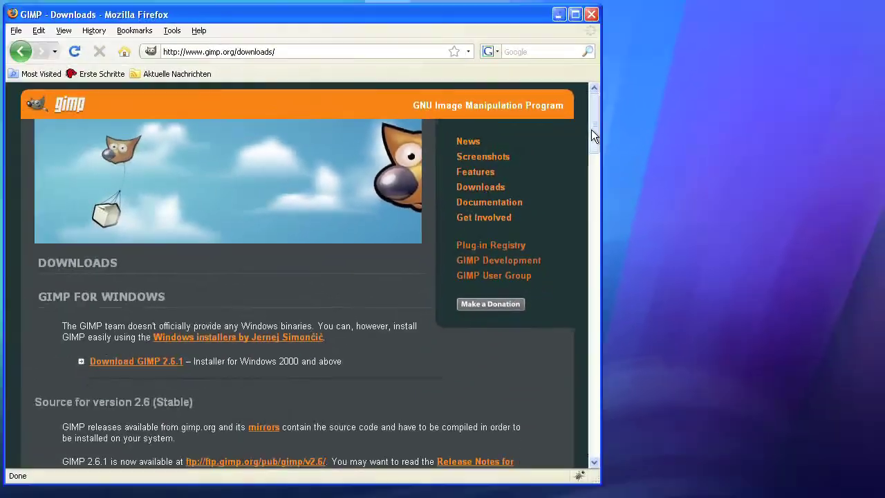
Download the GIMP 2.6.1 Windows installer, gimp-2.6.1-i686-setup.exe, saving it to disk
drag(592, 130, 592, 155)
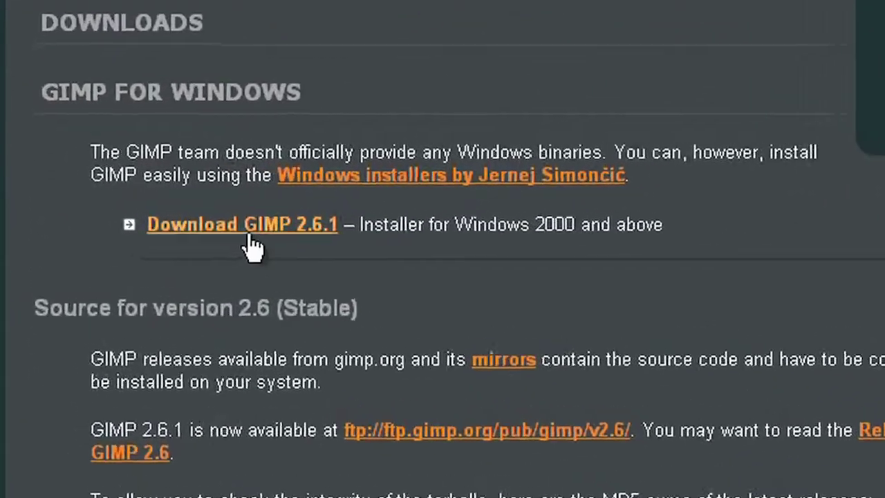
click(298, 252)
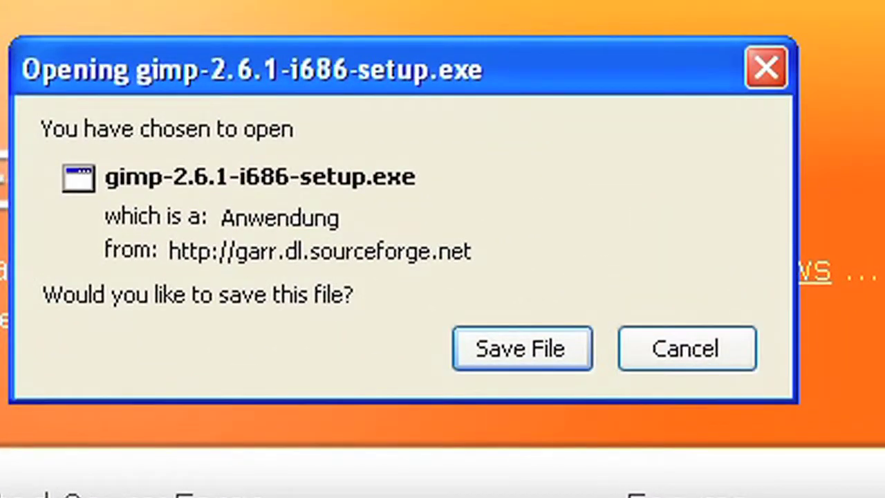
click(517, 361)
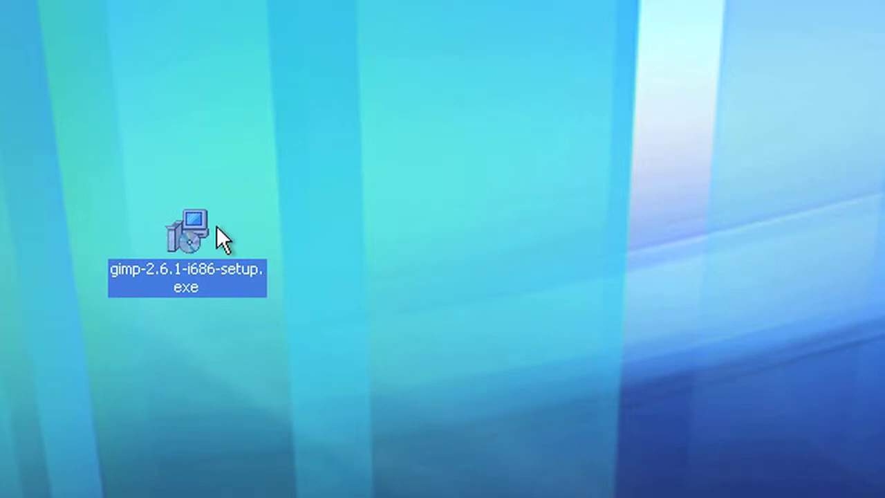
After the rights error, run the GIMP setup file via Ausführen als as Administrator with the account password
double_click(201, 227)
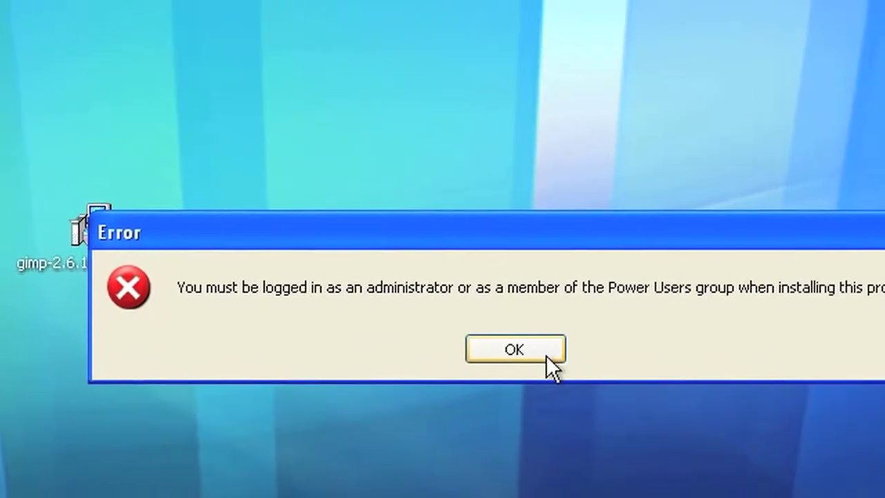
click(541, 353)
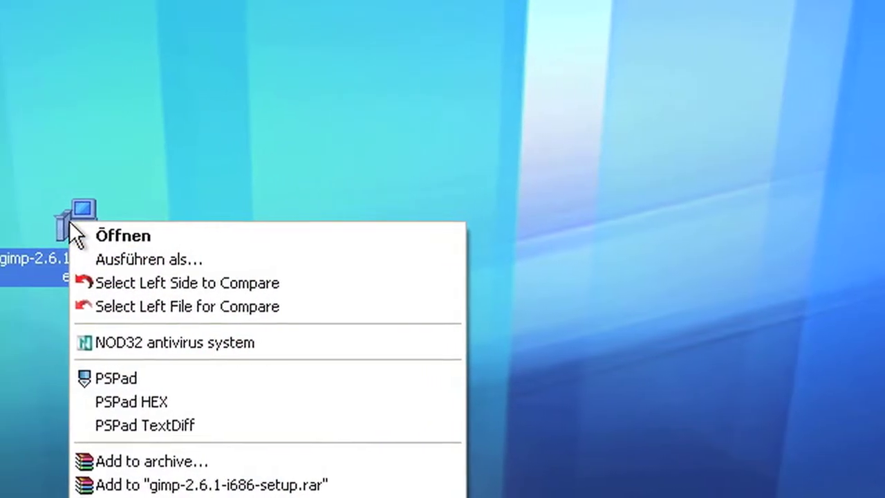
click(147, 257)
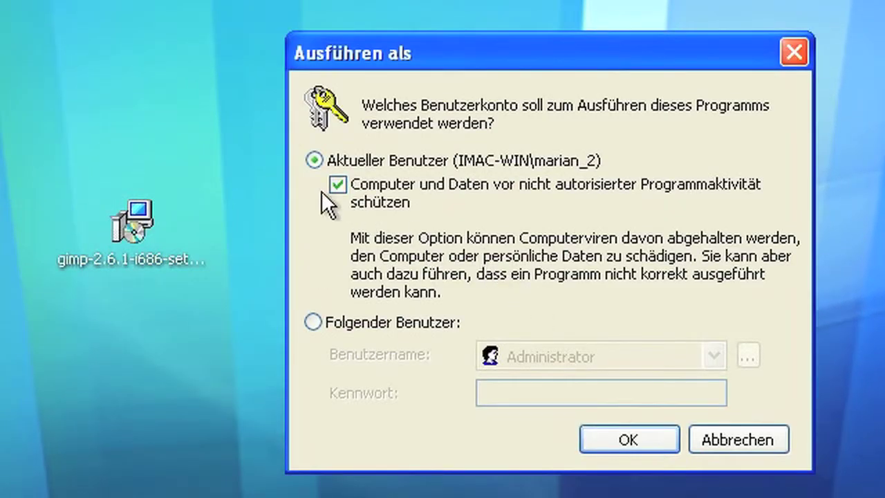
click(315, 322)
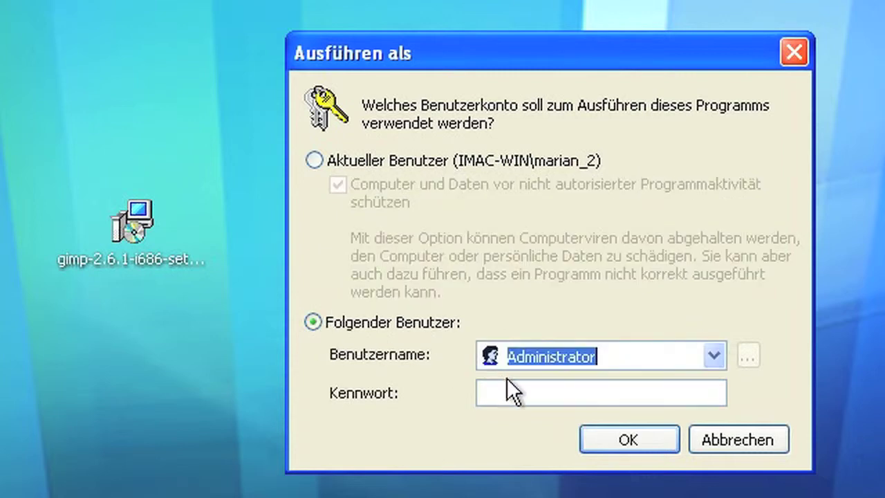
click(519, 392)
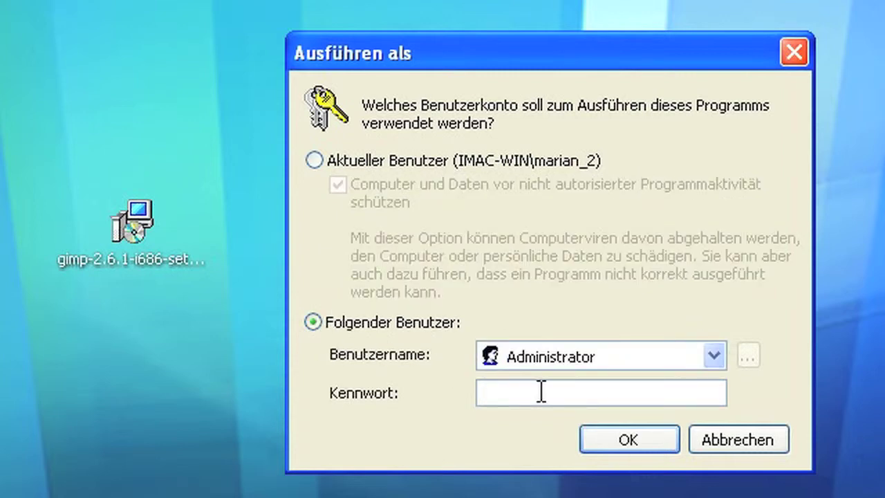
text(•••••)
key(Return)
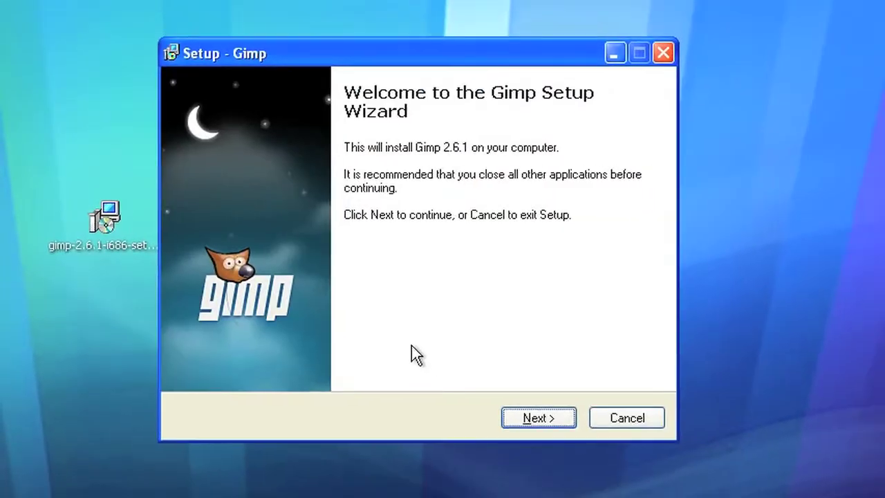
Advance past the wizard's welcome and ready pages and install GIMP 2.6.1 with defaults
click(549, 422)
click(548, 421)
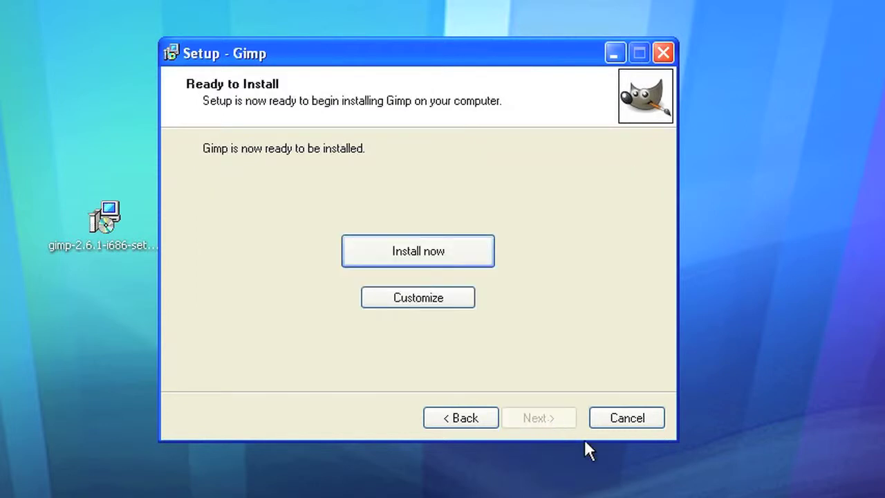
click(458, 258)
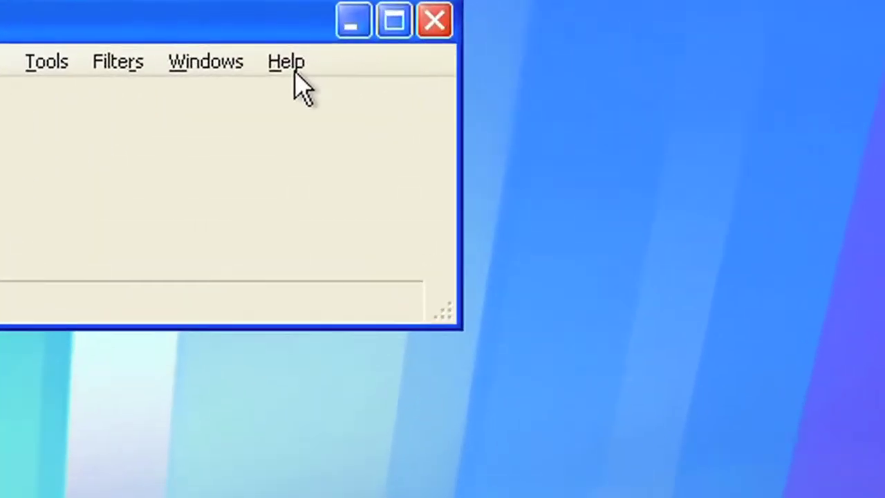
click(442, 33)
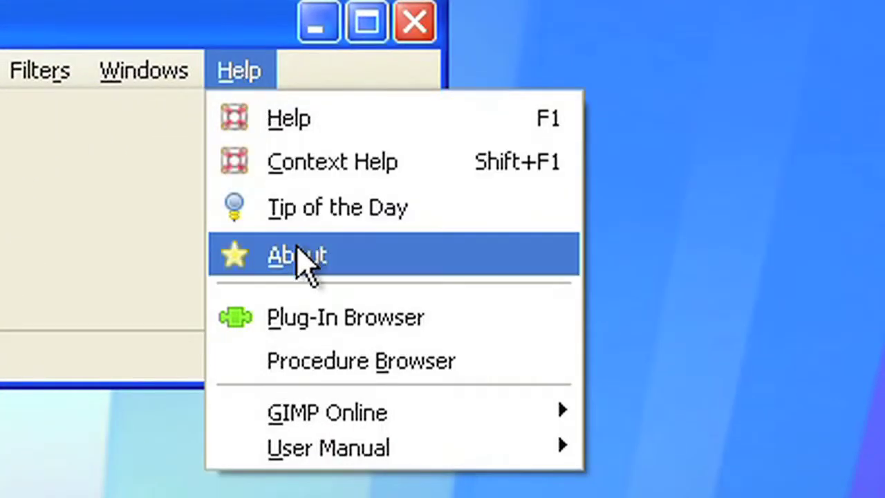
click(298, 257)
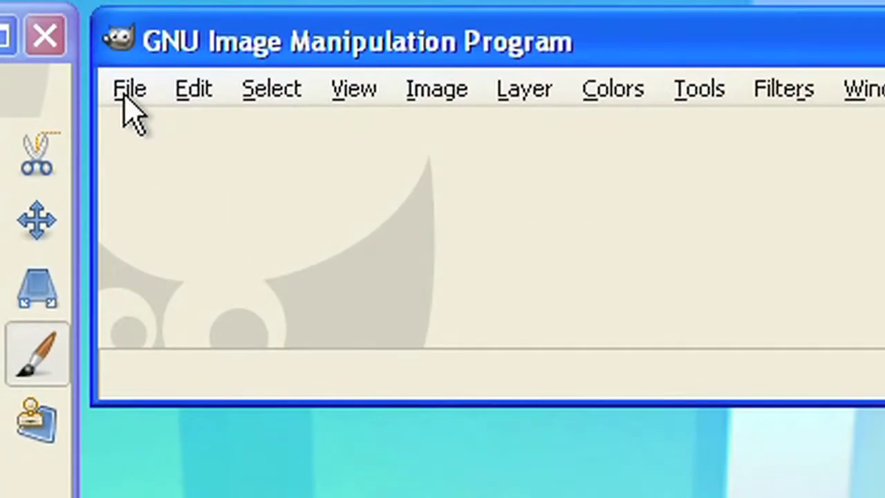
click(146, 53)
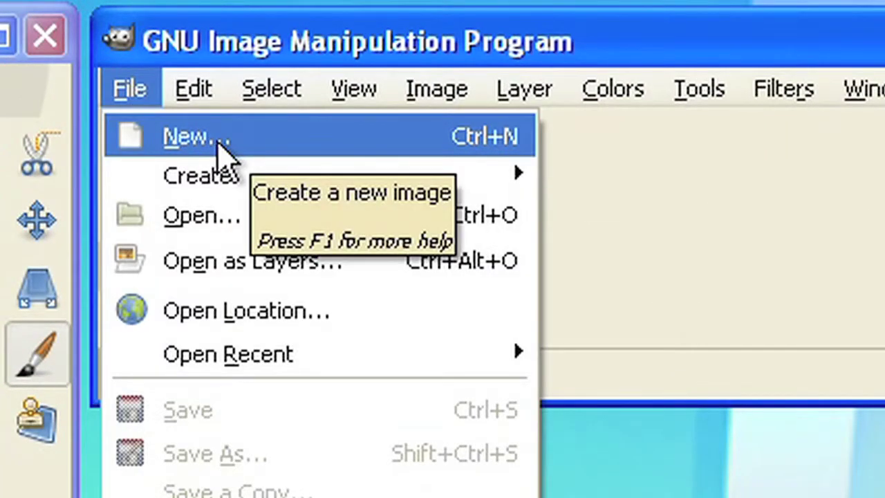
Create a new 640×480 image with Fill with set to Transparency in the advanced options
click(193, 137)
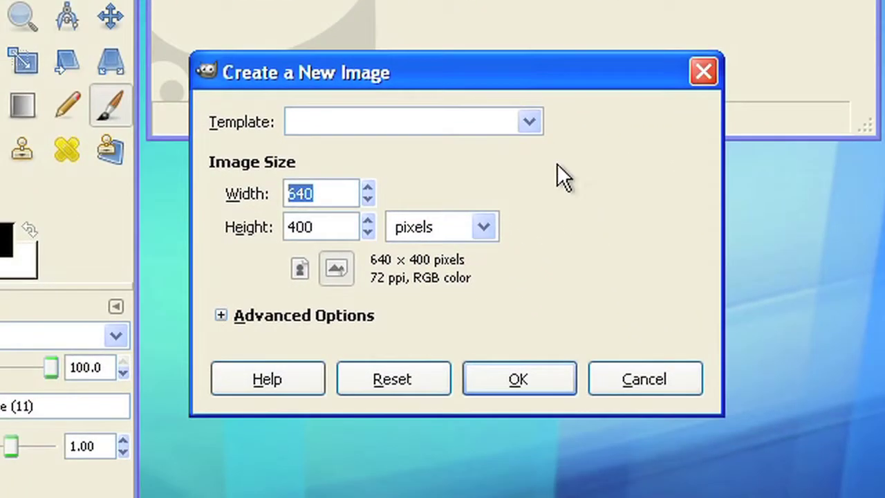
click(530, 122)
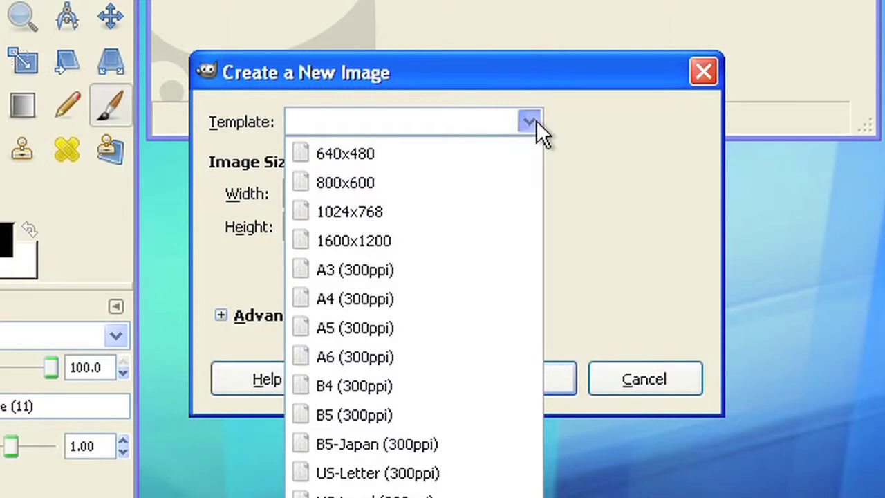
click(388, 154)
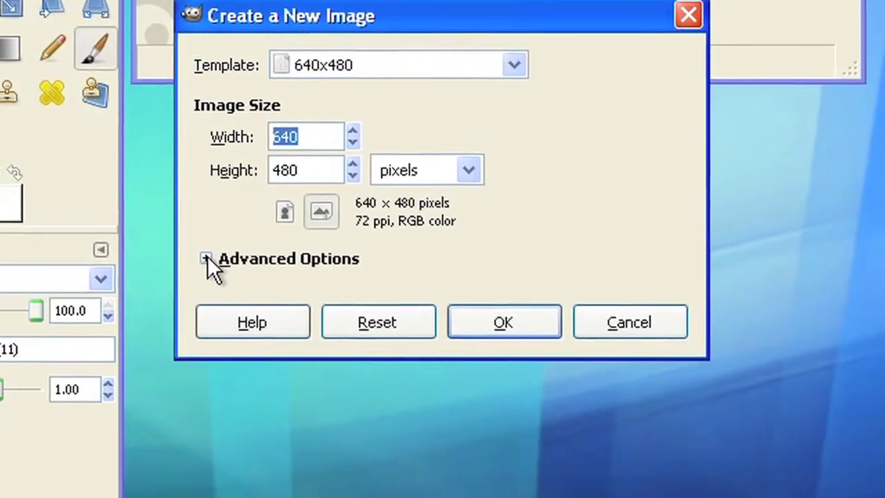
click(221, 315)
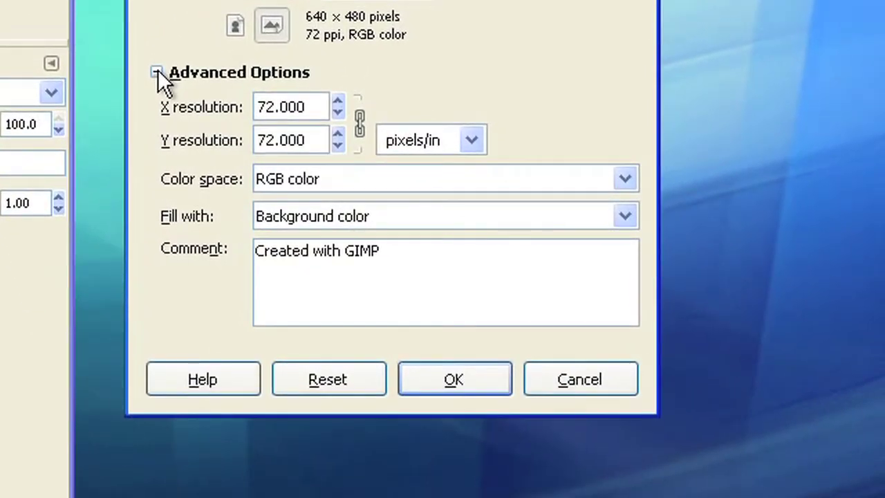
click(625, 215)
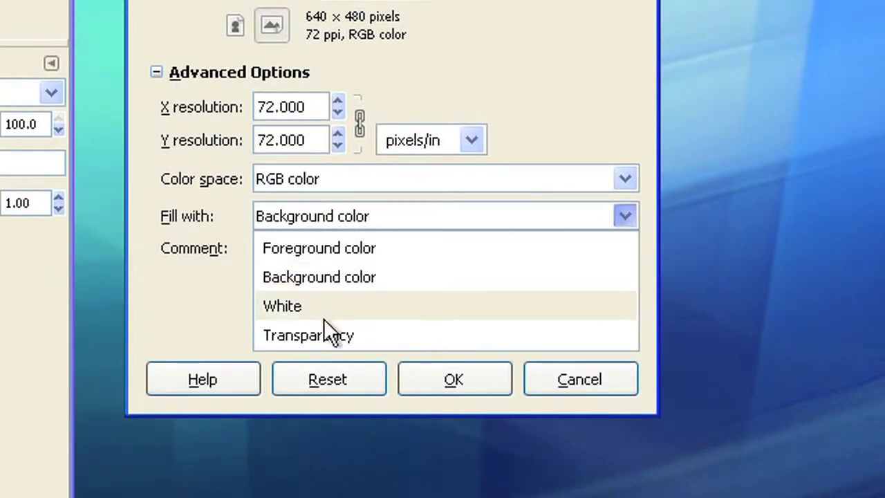
click(391, 333)
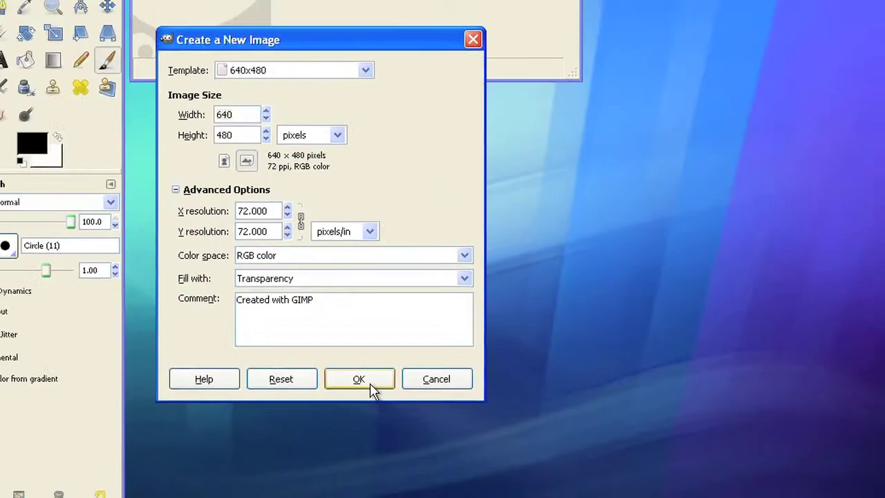
click(472, 386)
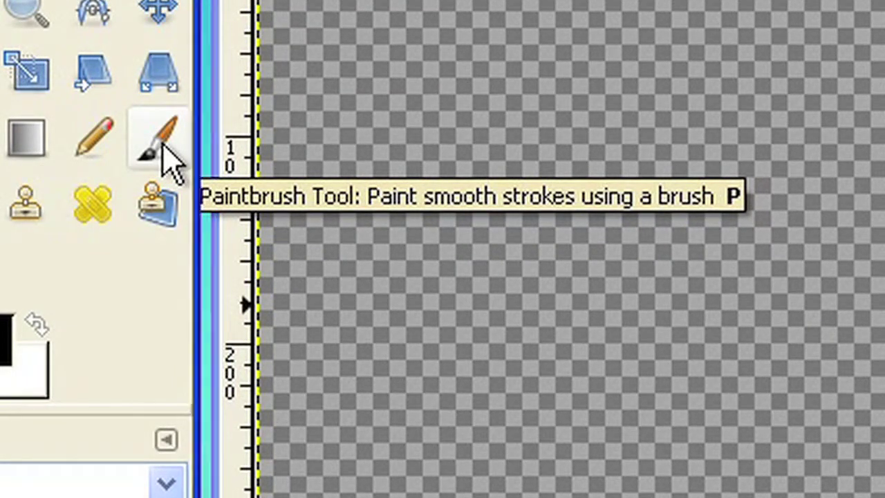
Choose the Paintbrush with Calligraphic Brush#1 and raise its scale to 3.21
click(169, 162)
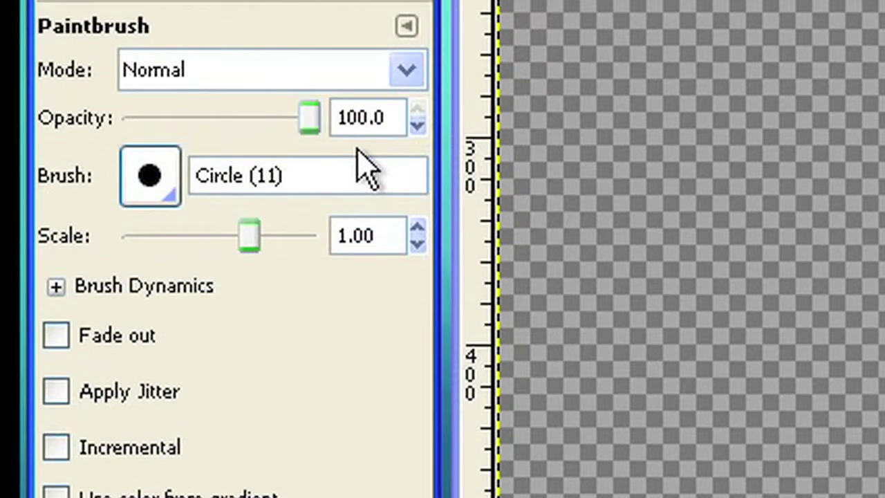
click(156, 178)
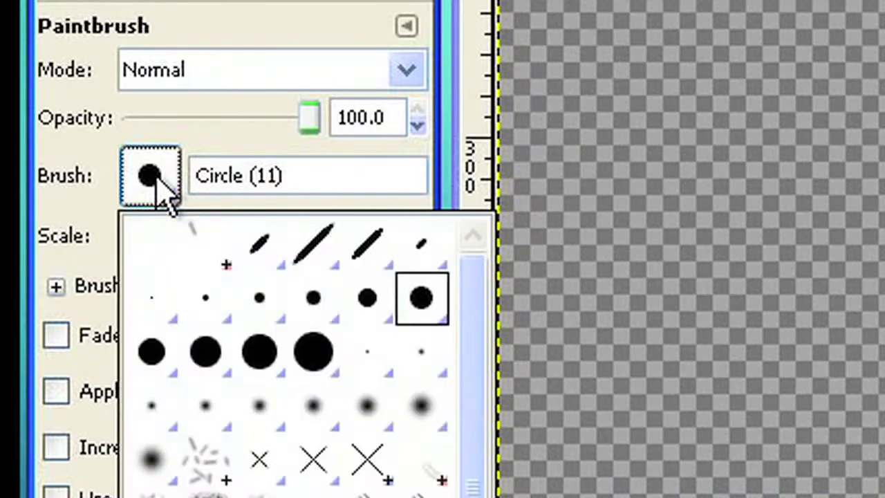
click(316, 243)
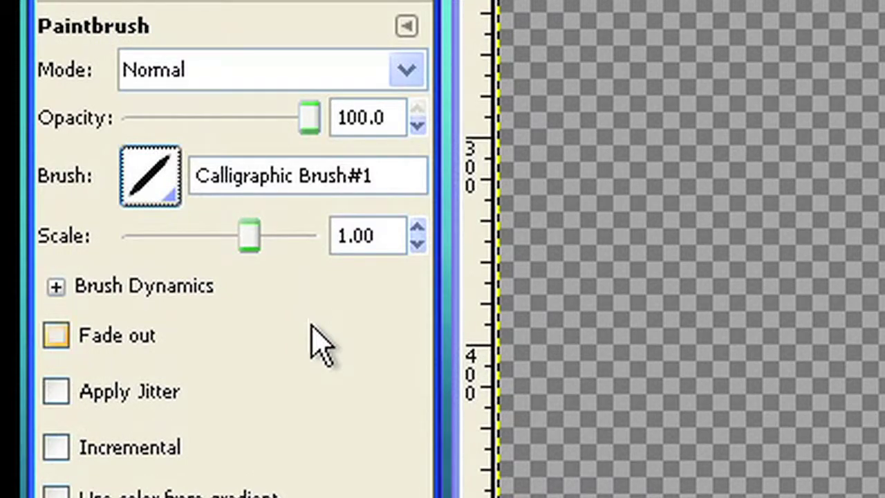
drag(251, 237, 287, 254)
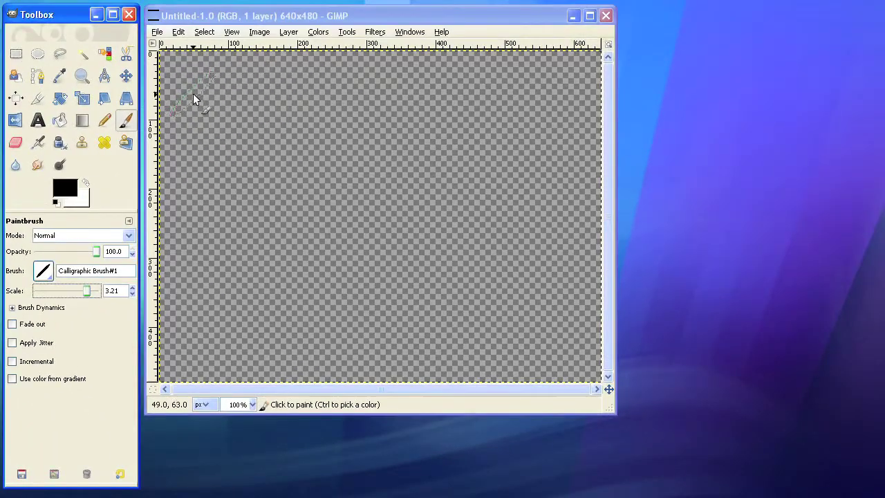
Paint a top bar, a hooked downstroke, and two crossing strokes forming an X
drag(193, 93, 377, 99)
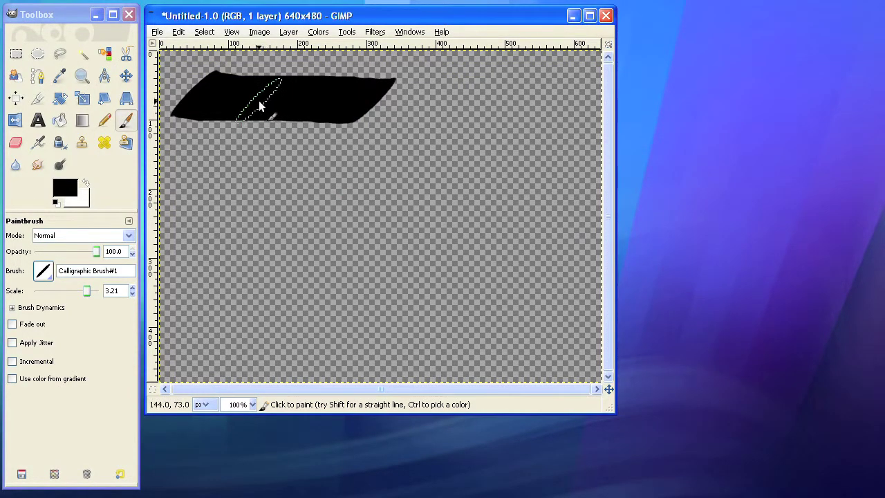
mouse_move(250, 143)
mouse_down()
mouse_move(257, 256)
mouse_move(292, 292)
mouse_move(324, 210)
mouse_move(364, 221)
mouse_up()
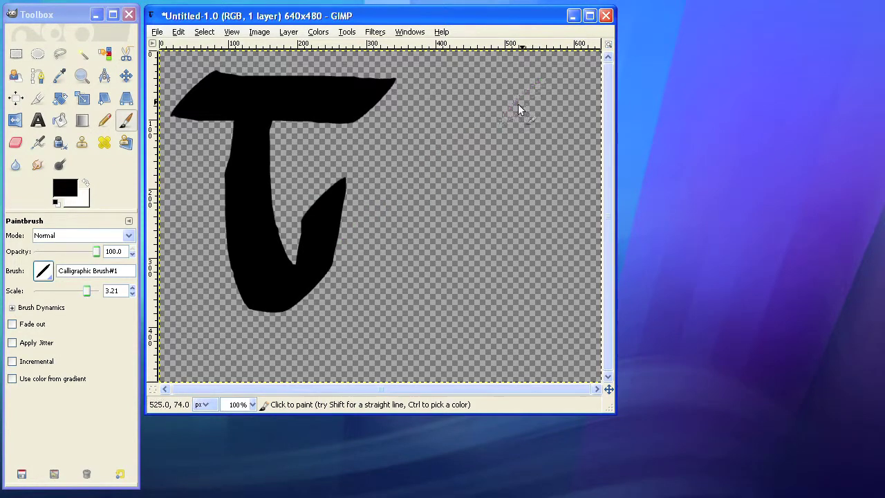
mouse_move(428, 104)
mouse_down()
mouse_move(441, 167)
mouse_move(534, 317)
mouse_up()
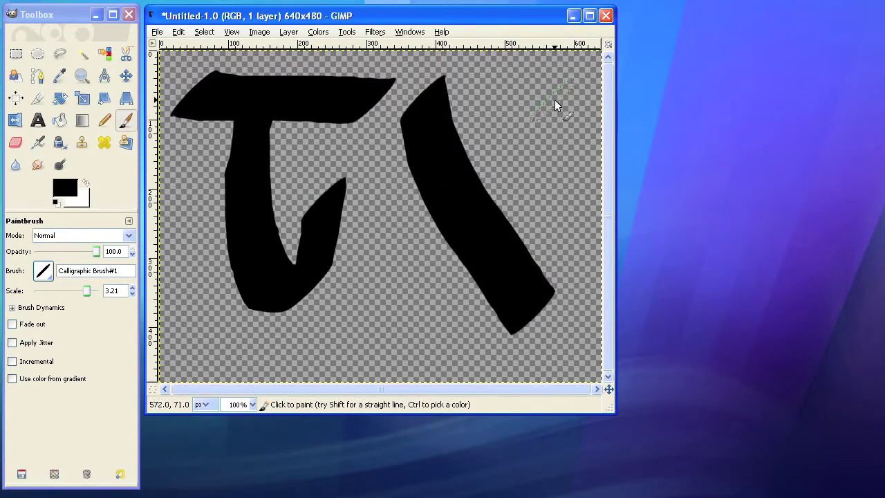
mouse_move(576, 81)
mouse_down()
mouse_move(458, 239)
mouse_move(365, 316)
mouse_up()
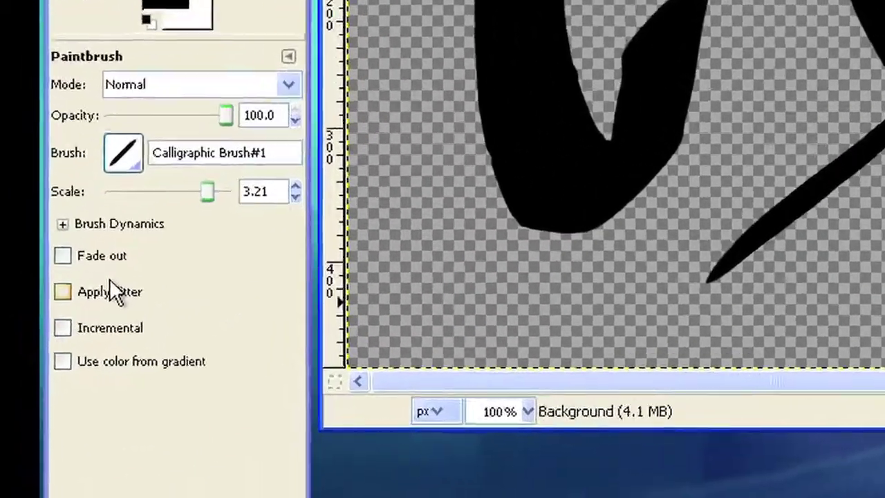
Enable Fade out and paint two fading strokes near the bottom of the canvas
click(62, 255)
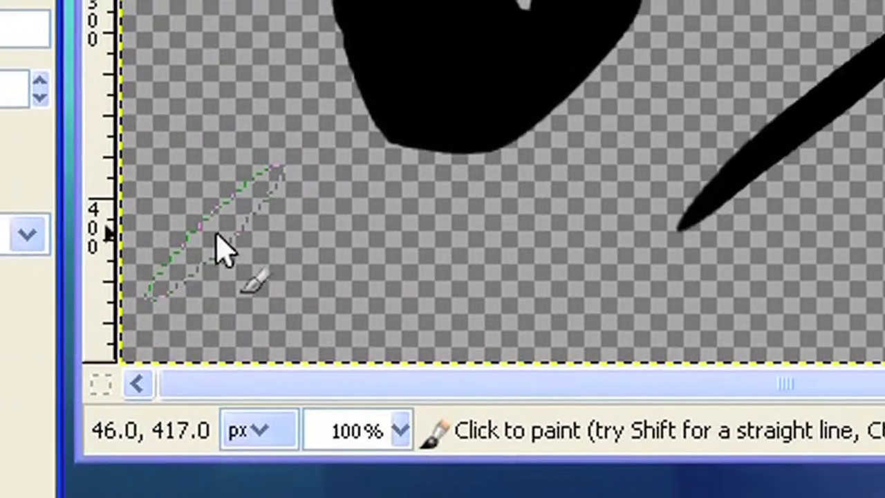
click(676, 241)
drag(218, 253, 411, 267)
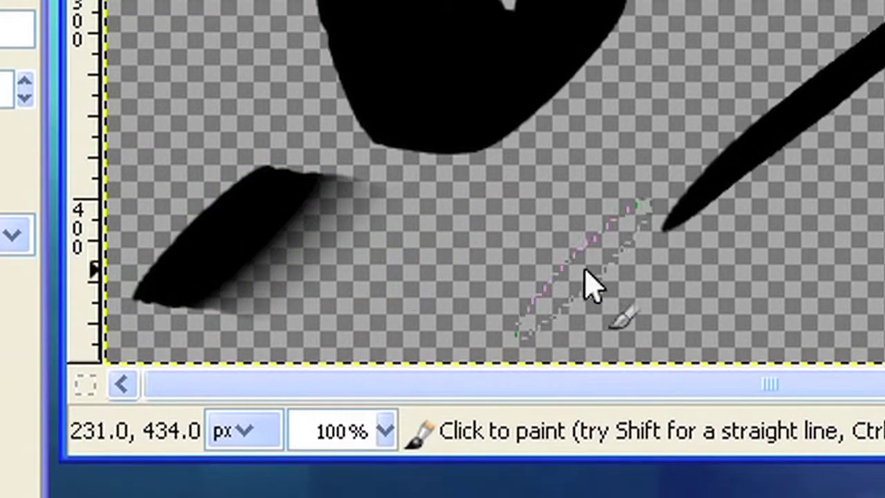
drag(462, 255, 577, 261)
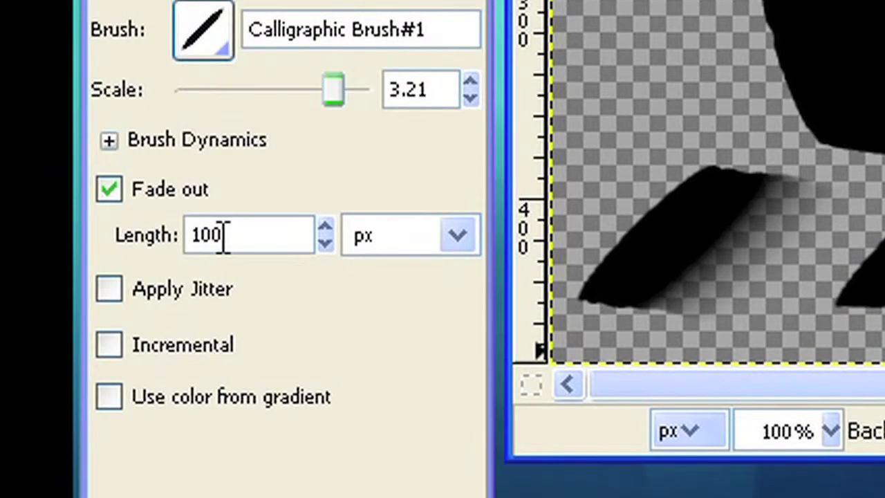
Set the fade Length to 200 px and paint two longer fading strokes along the bottom
drag(105, 236, 52, 235)
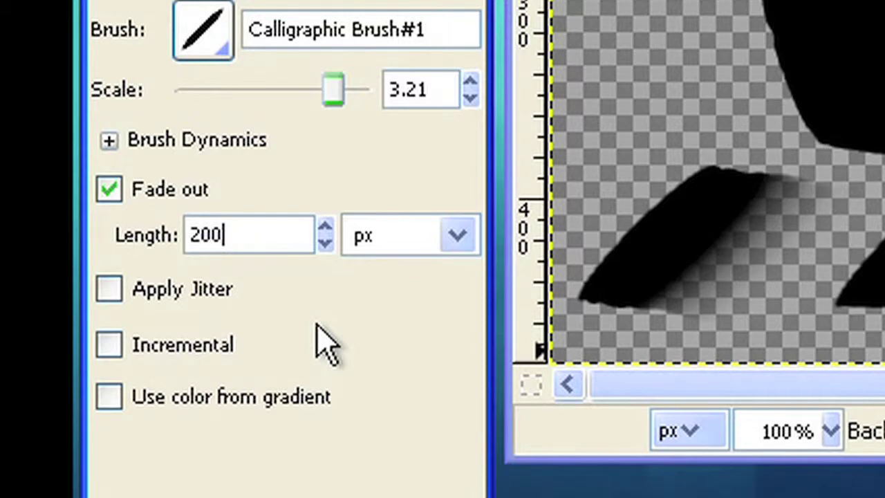
text(200)
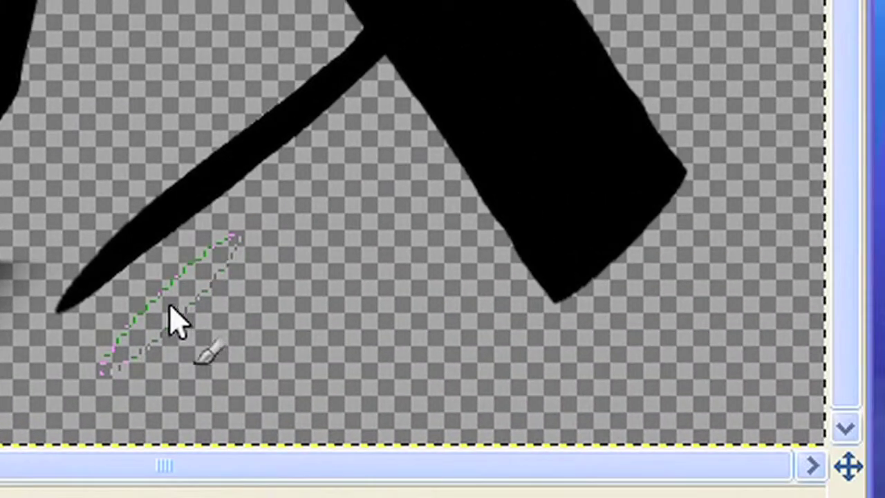
drag(168, 316, 450, 360)
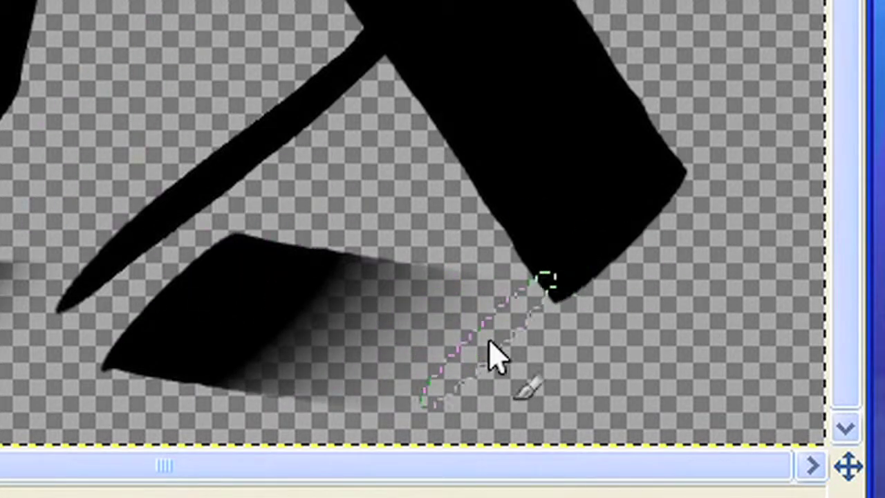
drag(491, 356, 756, 365)
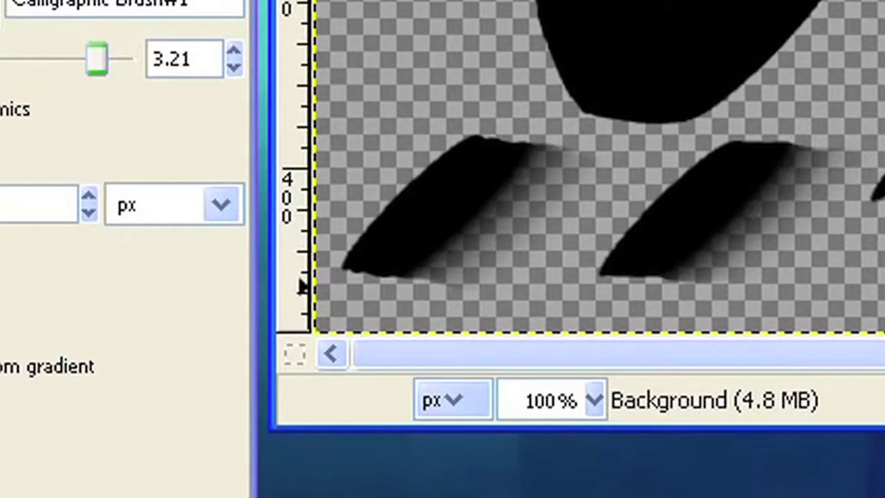
Turn off Fade out, enable Apply Jitter, and paint jittered strokes across the middle and upper left
click(120, 125)
click(119, 125)
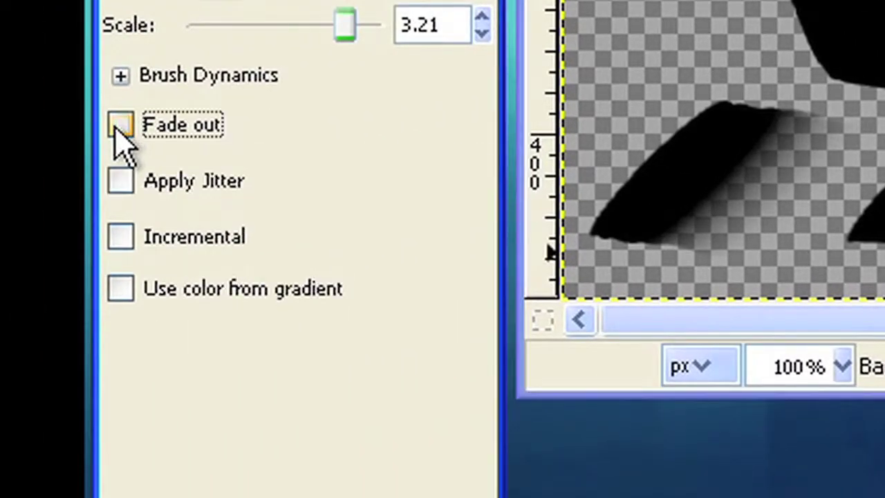
click(119, 181)
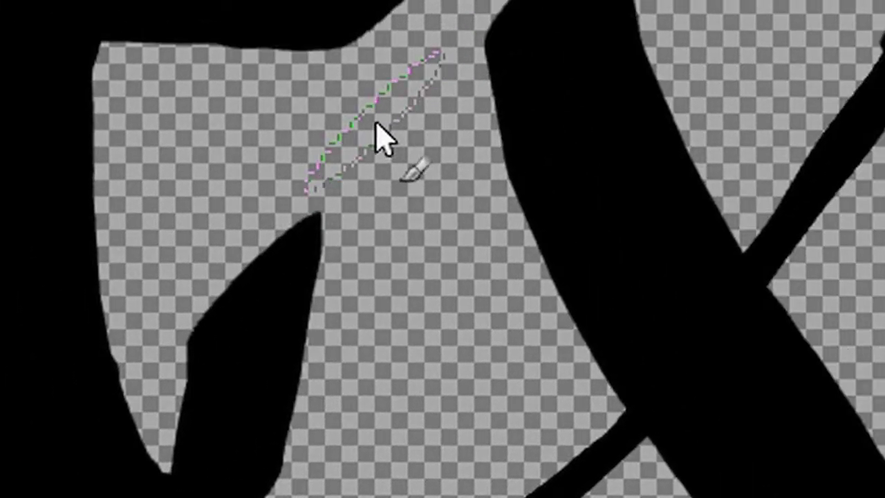
drag(376, 124, 490, 358)
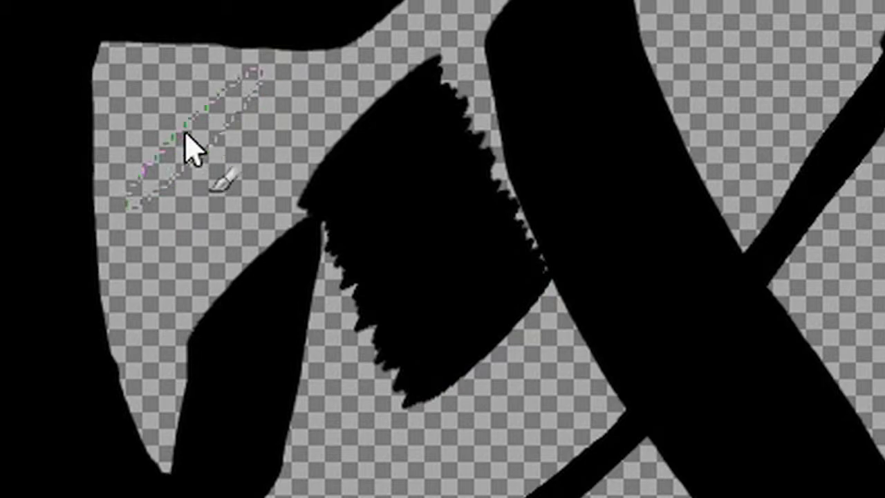
drag(181, 135, 247, 280)
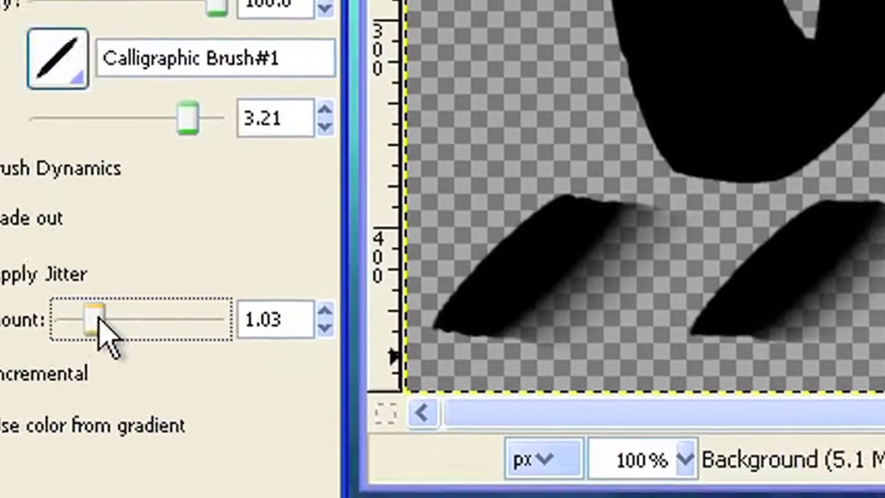
Raise the jitter amount to 1.51, scribble jittered patches, then lower it to 0.62
drag(99, 320, 241, 233)
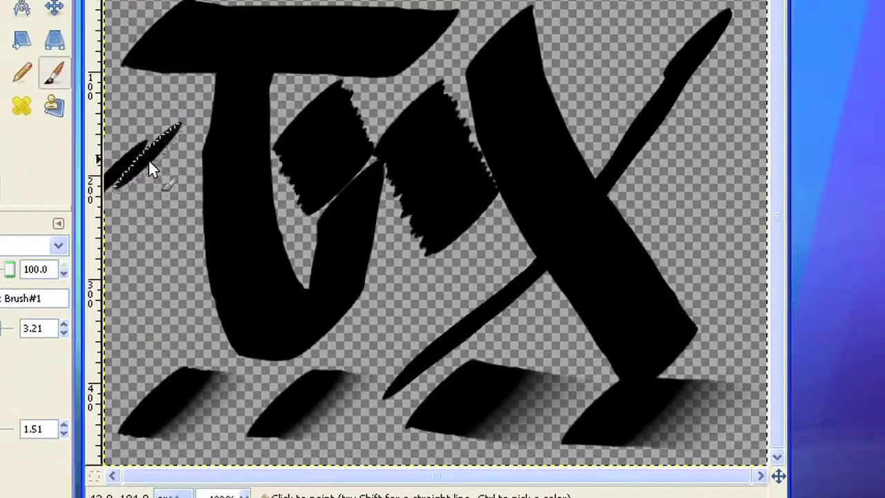
mouse_move(151, 168)
mouse_down()
mouse_move(154, 247)
mouse_move(171, 280)
mouse_up()
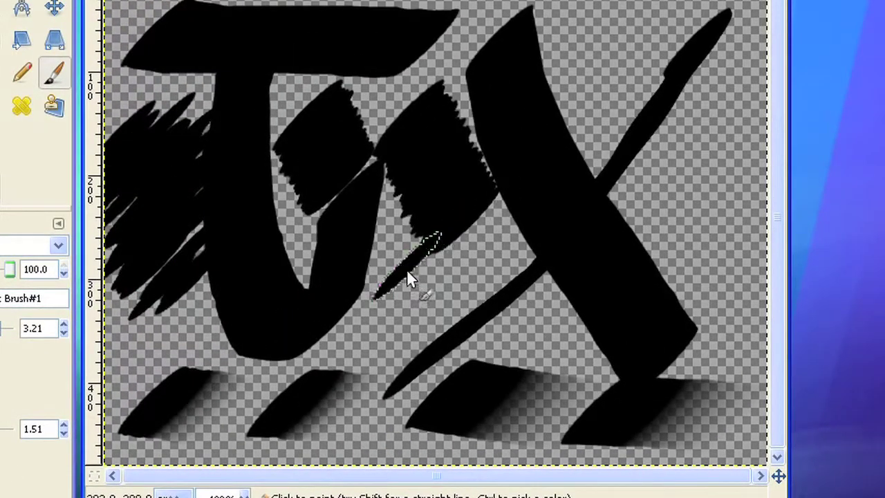
drag(408, 277, 429, 306)
drag(13, 429, 5, 428)
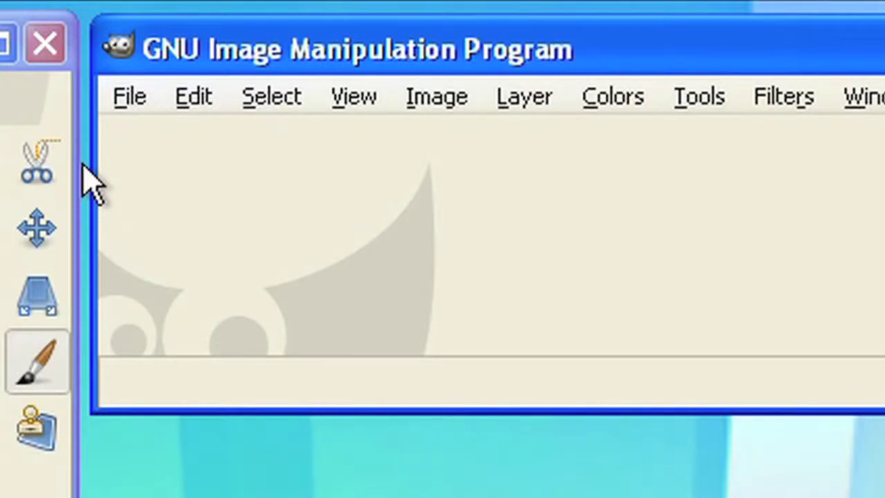
Browse to Desktop > texturen in the Open Image dialog and open DSCF0084.JPG
click(128, 100)
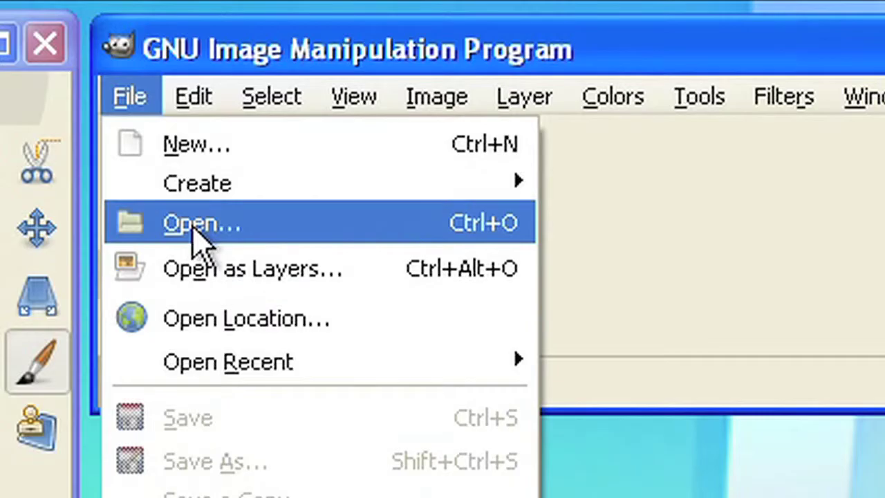
click(197, 224)
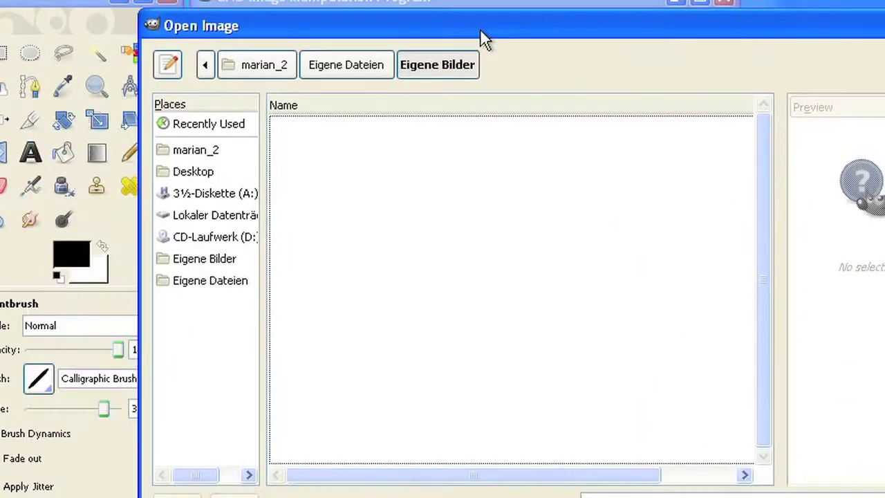
drag(481, 29, 471, 31)
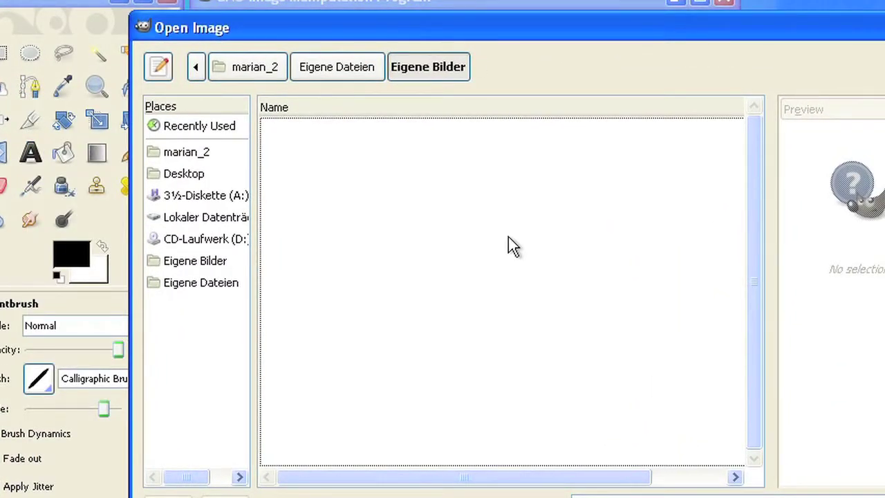
click(187, 175)
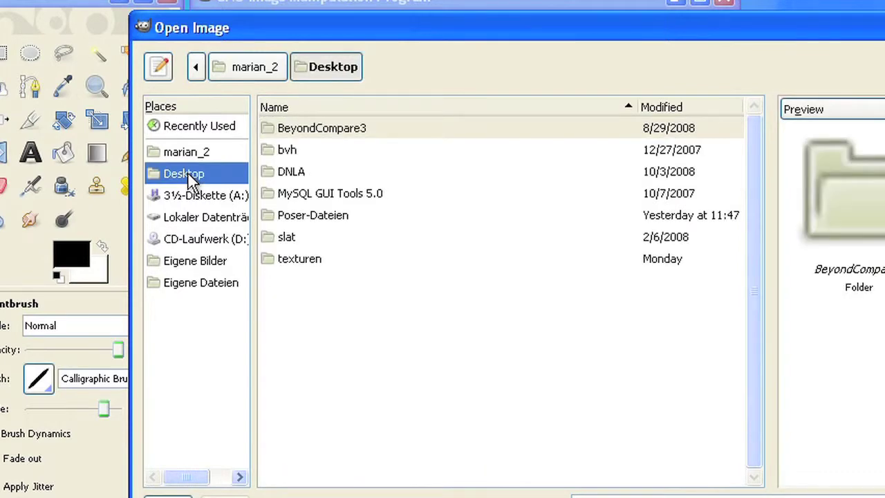
click(289, 263)
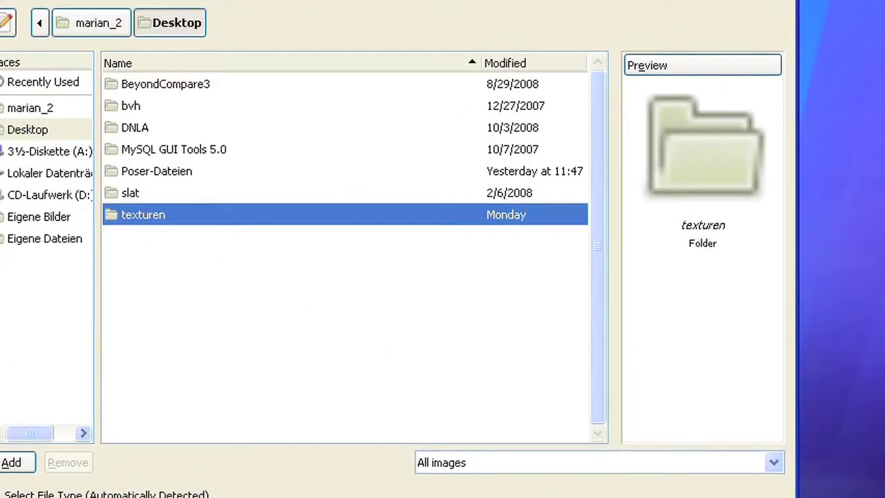
key(Return)
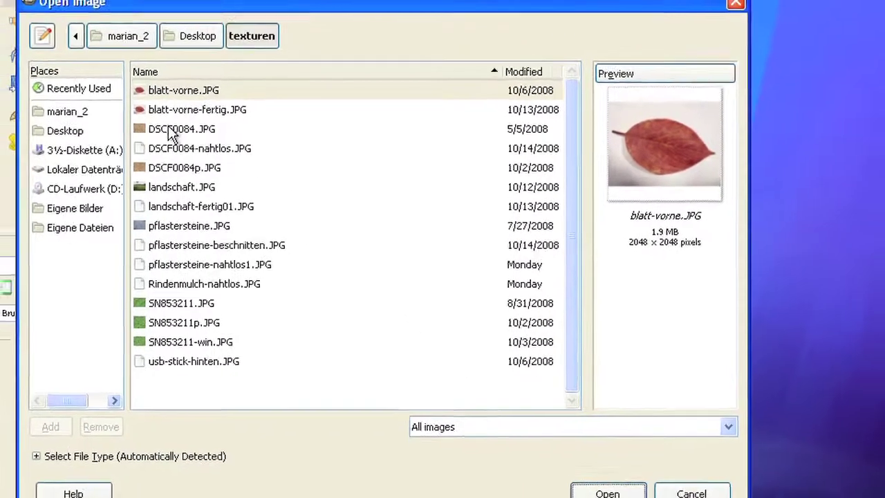
click(172, 134)
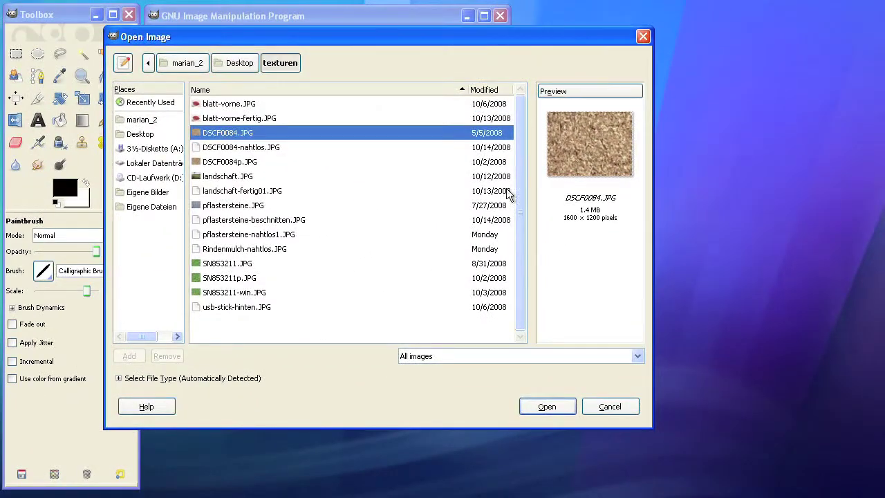
click(539, 408)
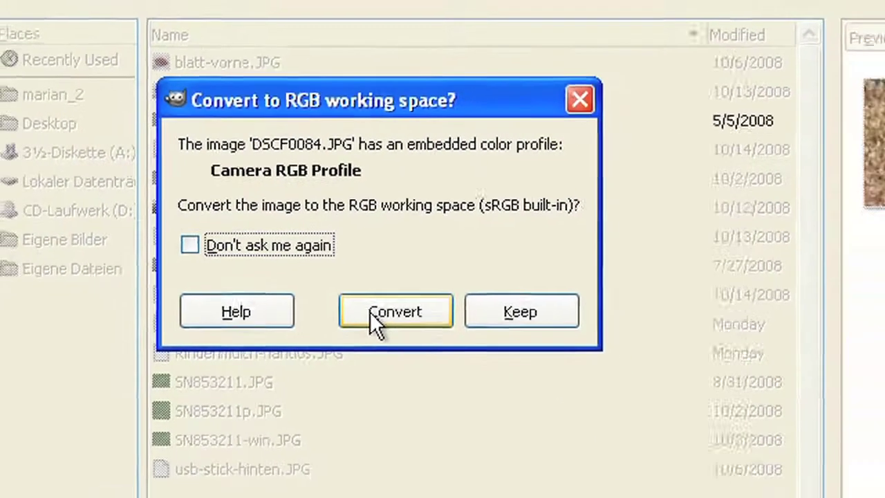
Convert DSCF0084.JPG's embedded camera profile to the sRGB working space
click(405, 354)
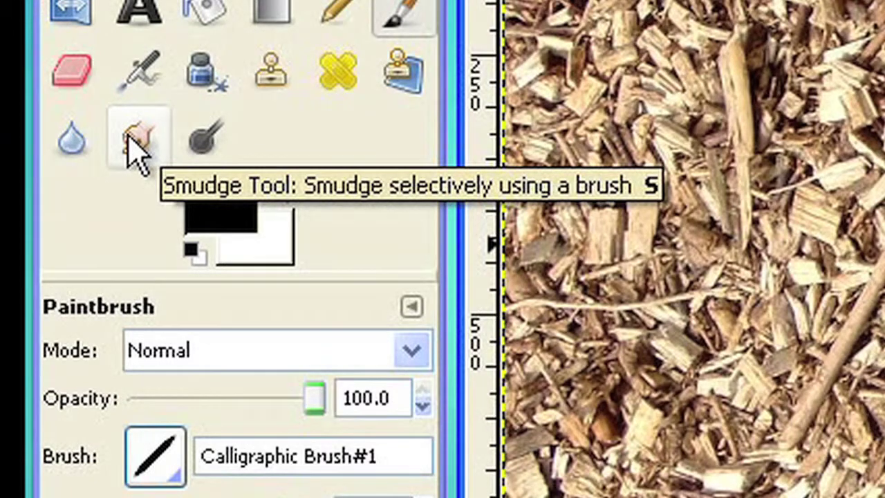
Choose the Smudge tool with the Calligraphic Brush#1 brush shape
click(137, 142)
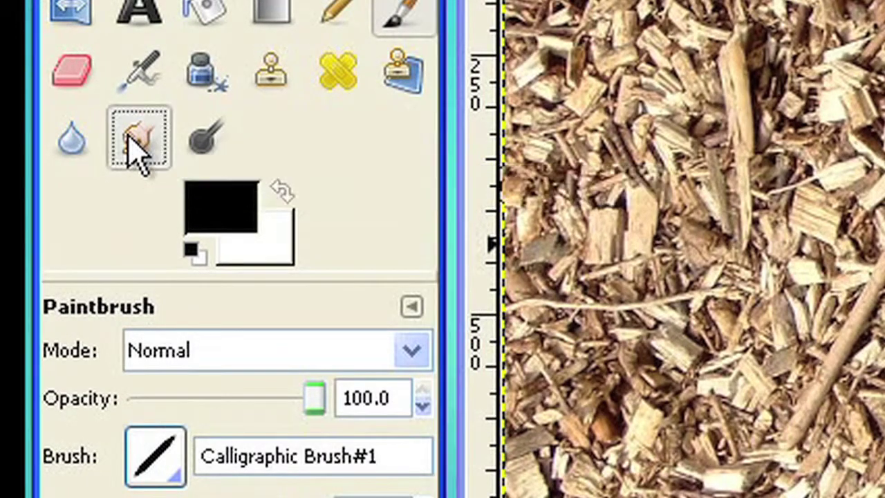
click(168, 460)
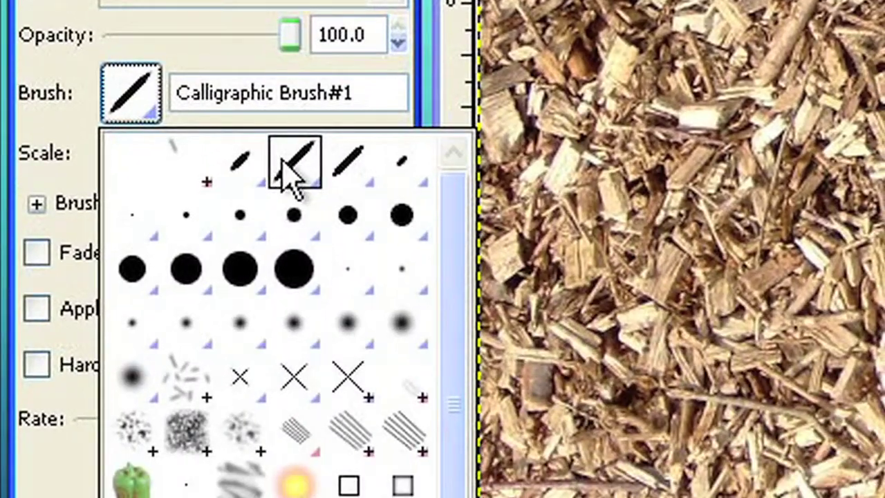
click(341, 173)
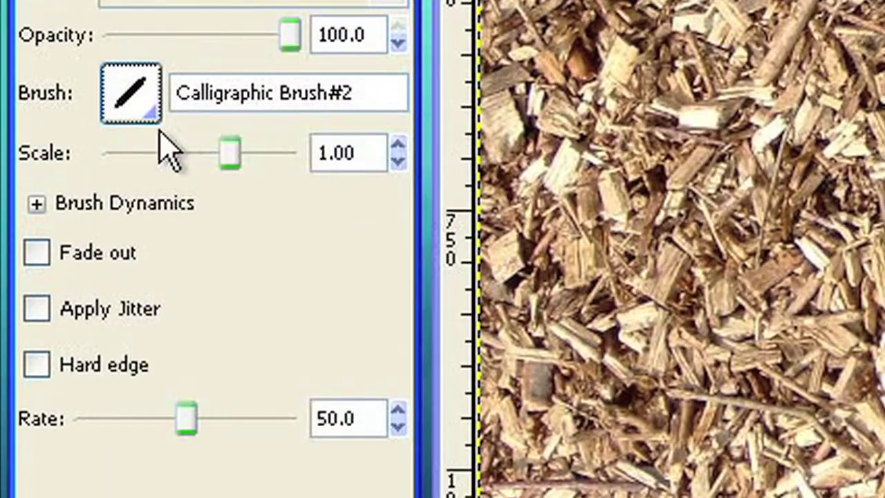
click(120, 104)
click(323, 168)
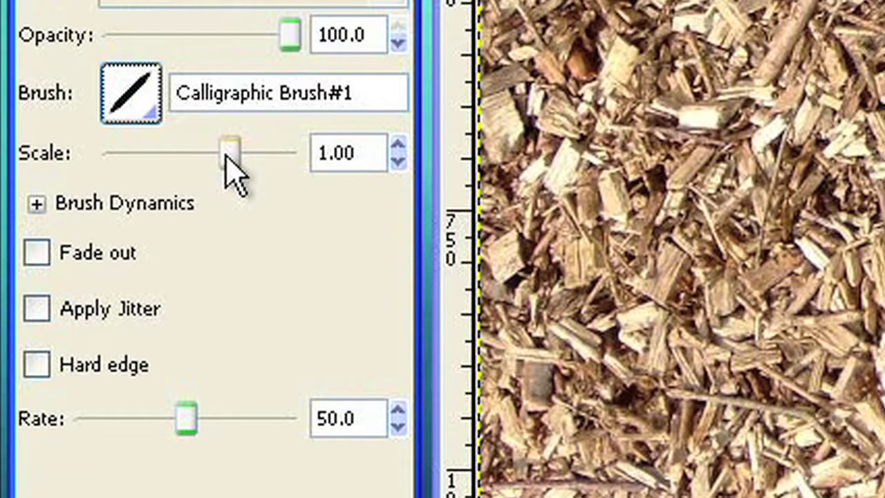
Set the smudge brush scale to 4.00
drag(225, 158, 247, 153)
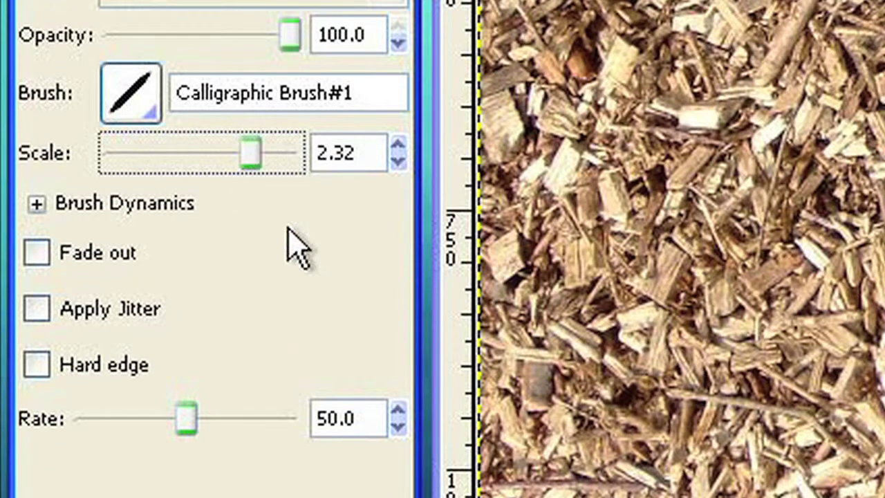
drag(351, 152, 276, 164)
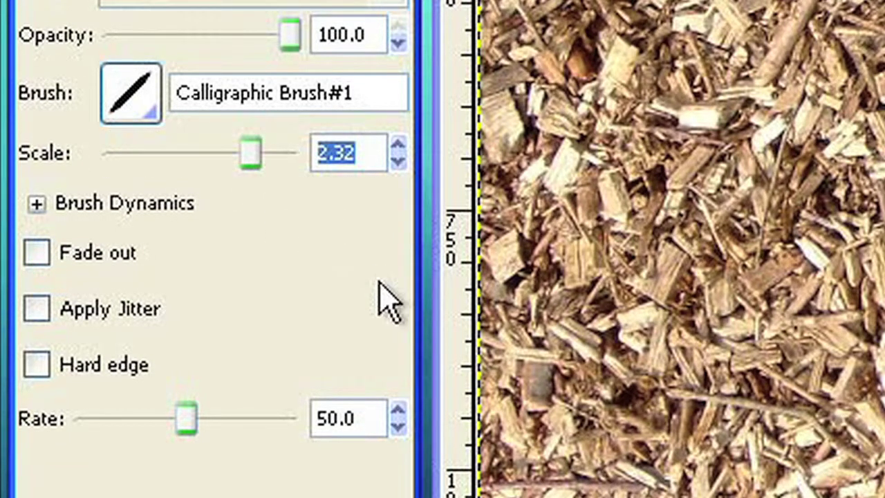
text(4)
key(Return)
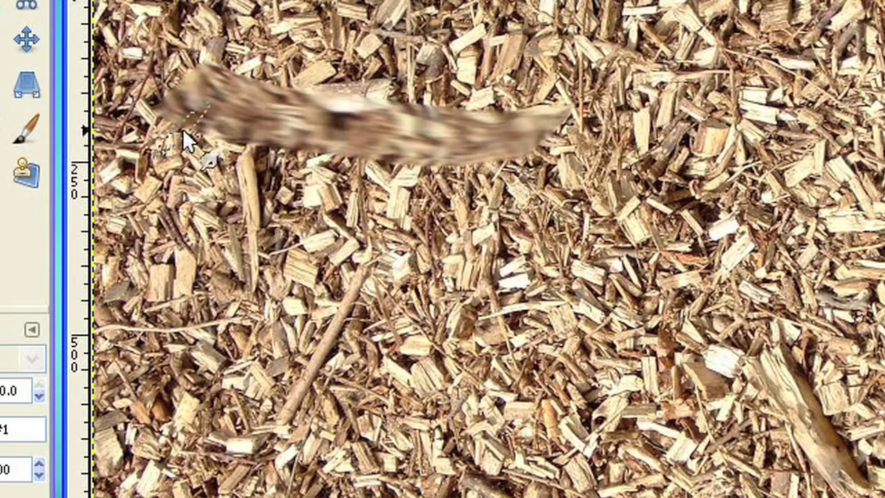
Smear a wide band across the upper-left chips, then add fading smudges below with 100 px fade-out
mouse_move(223, 142)
mouse_down()
mouse_move(517, 192)
mouse_move(469, 207)
mouse_up()
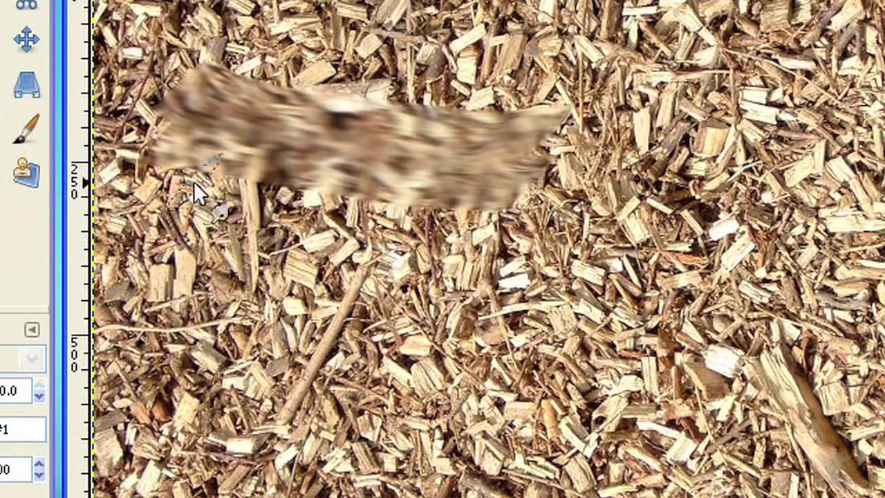
drag(166, 176, 410, 220)
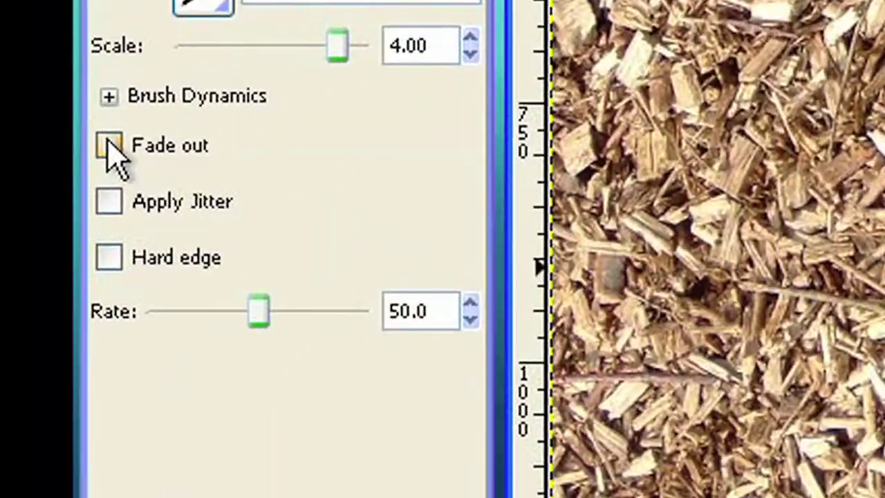
click(8, 276)
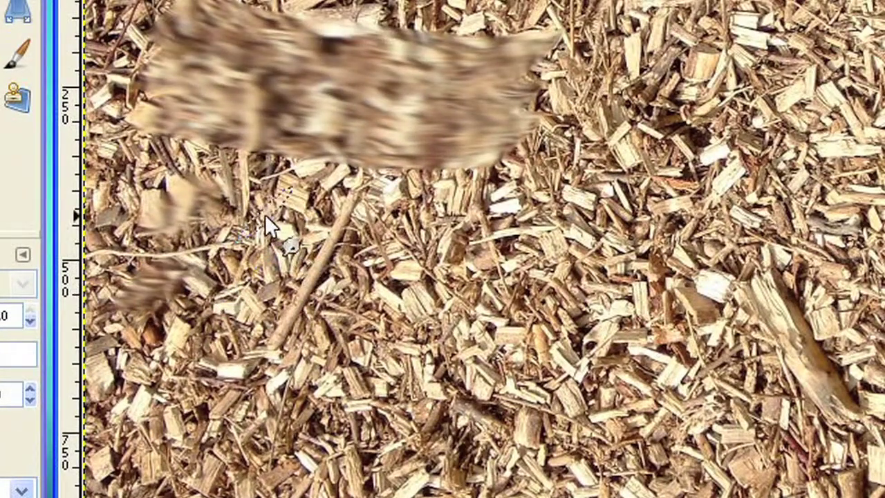
drag(268, 214, 318, 232)
drag(238, 310, 307, 304)
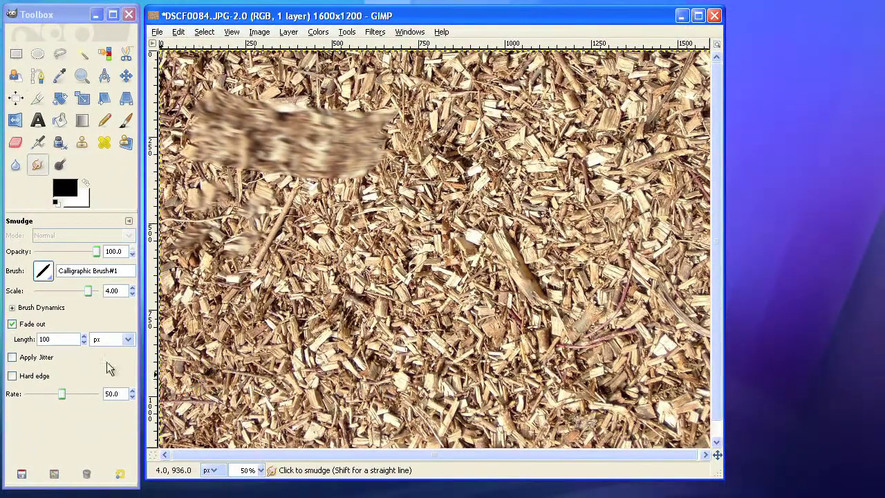
Untick Fade out in the Smudge tool options
click(12, 325)
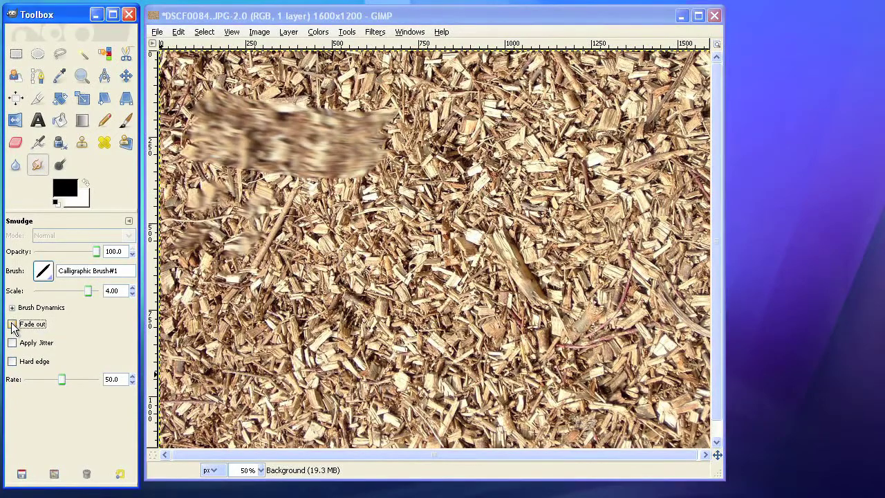